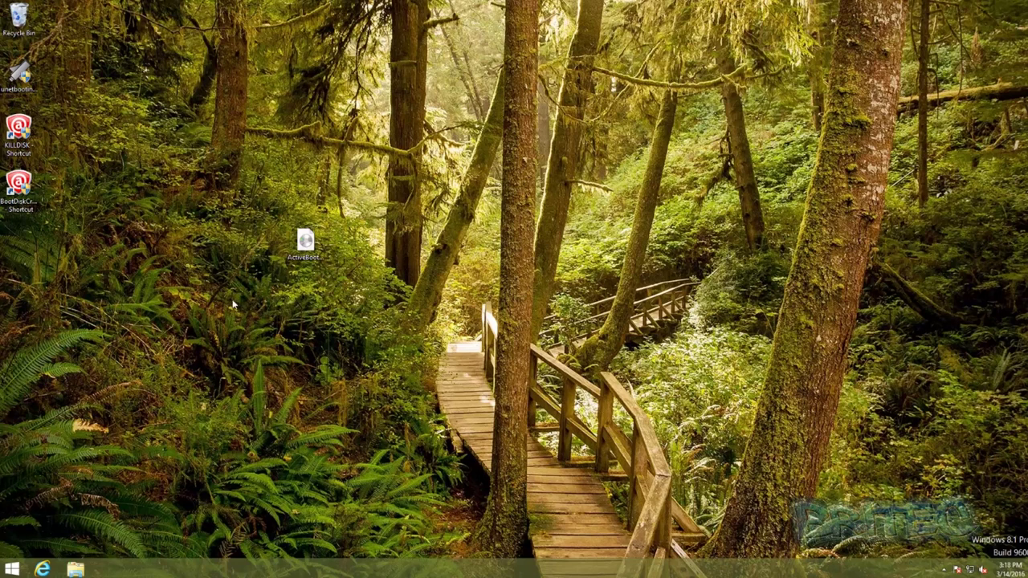
Launch Active@ Boot Disk Creator from the desktop and allow it to make changes to the computer
left_click(28, 201)
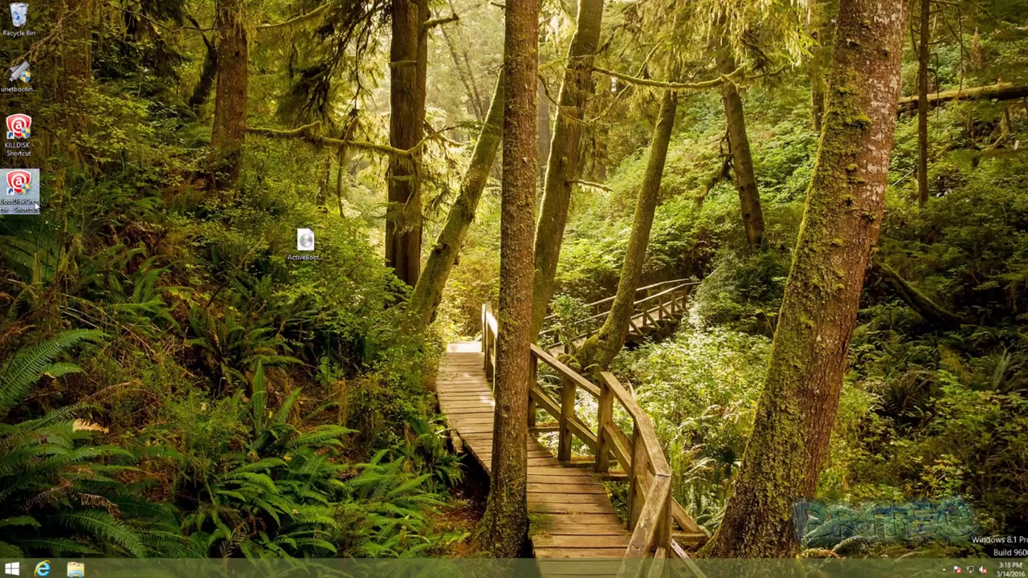
double_click(25, 180)
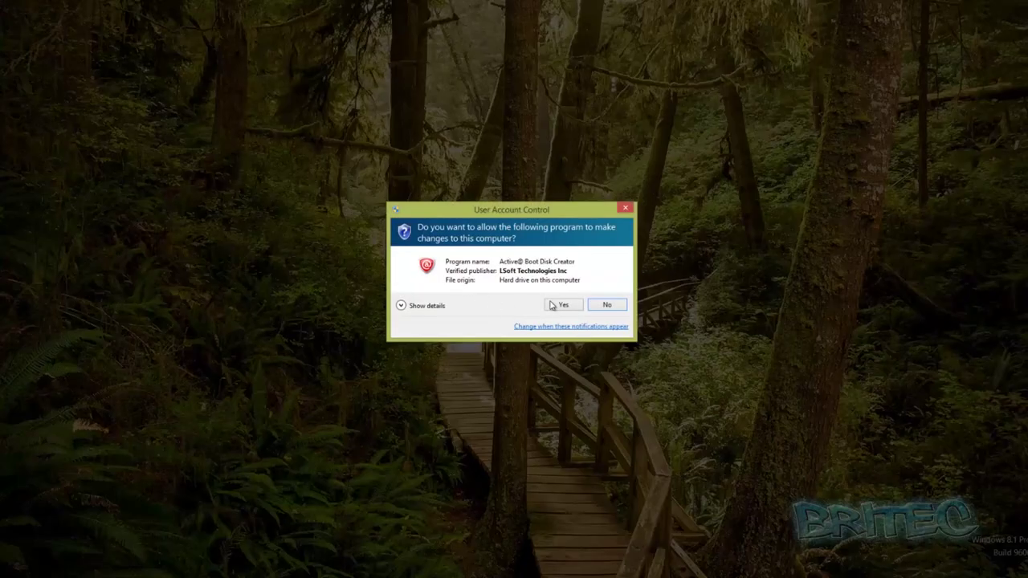
left_click(561, 304)
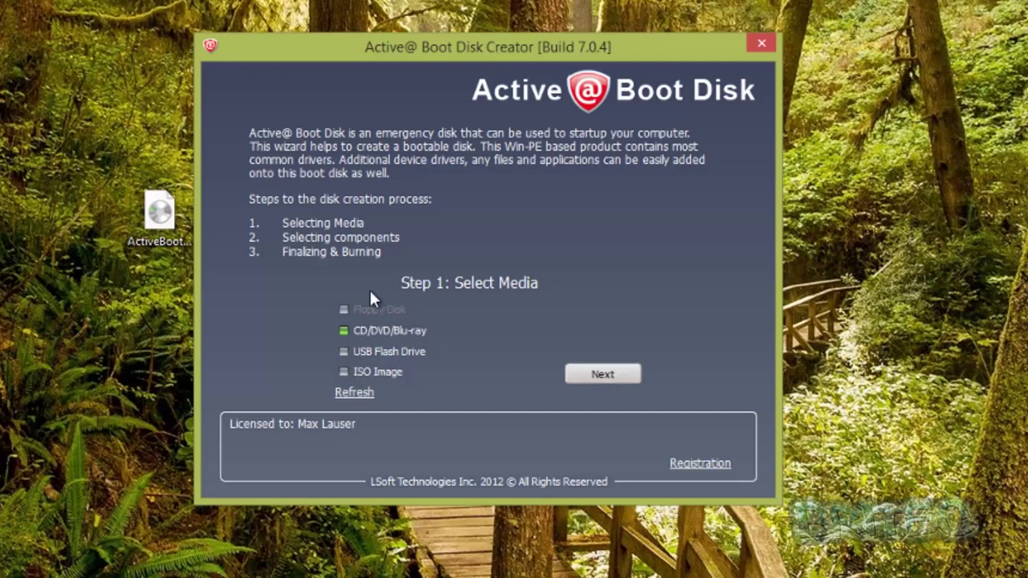
Configure an ISO image boot disk that boots into Windows, proceed to saving the image, and dismiss the save without creating it
left_click(343, 370)
left_click(604, 376)
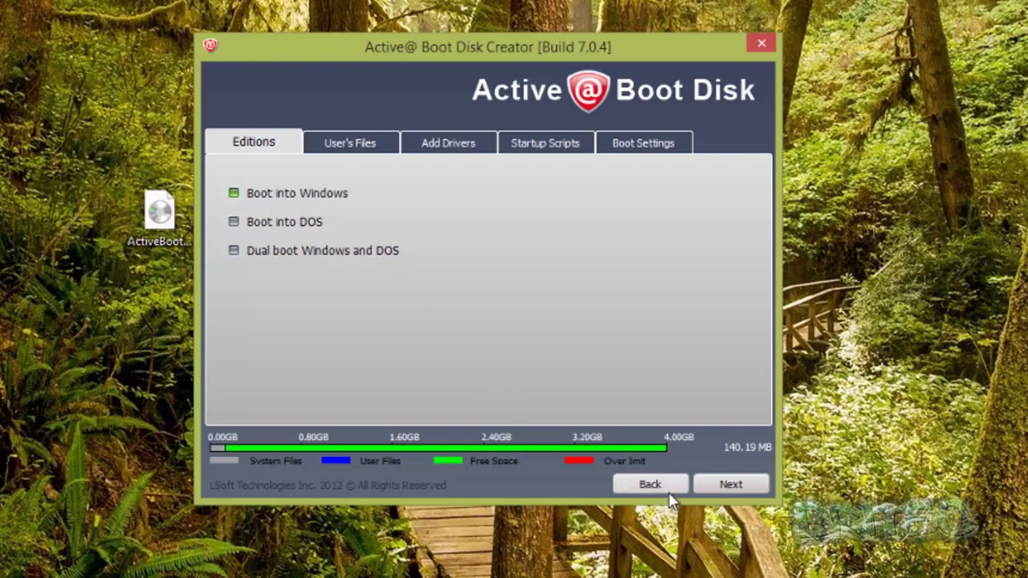
left_click(731, 482)
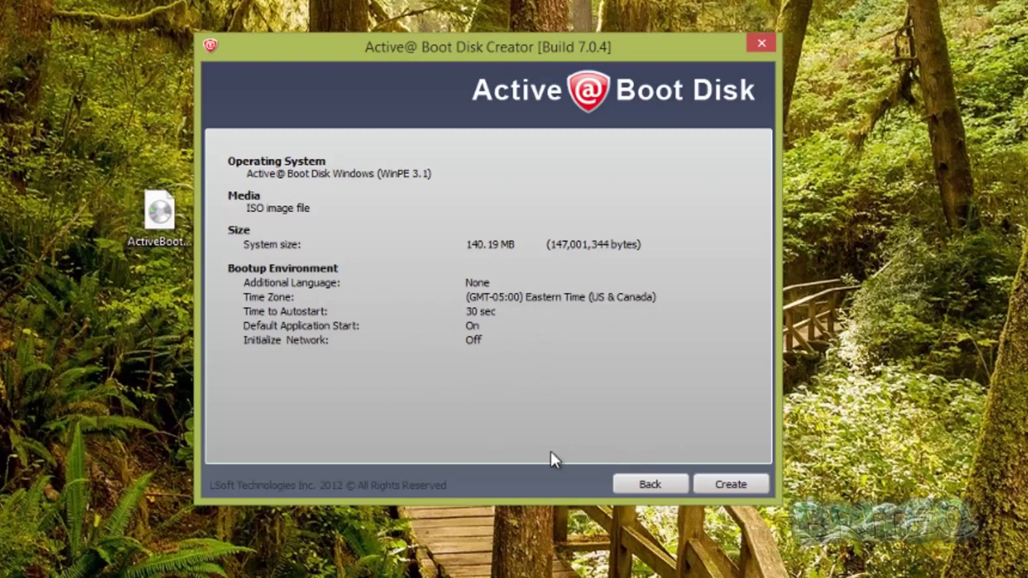
left_click(731, 485)
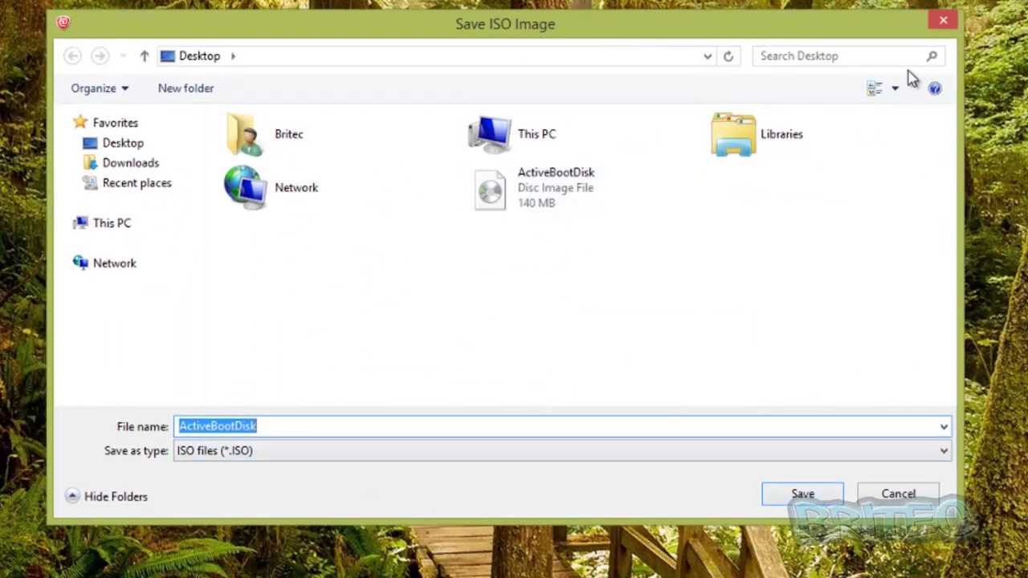
left_click(941, 26)
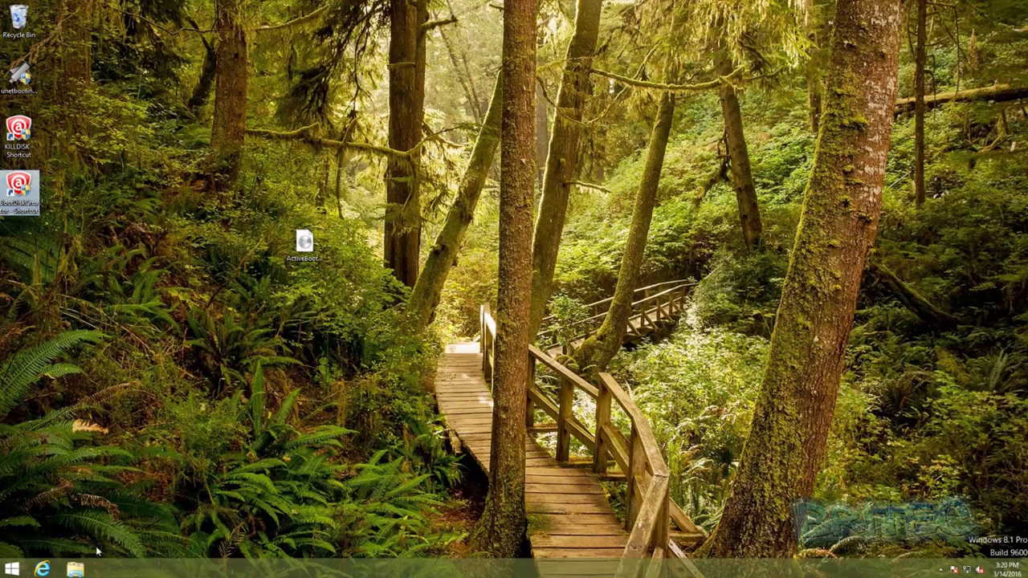
Restart the computer from the Active@ boot disk and accept its default startup preferences
right_click(12, 569)
mouse_move(81, 553)
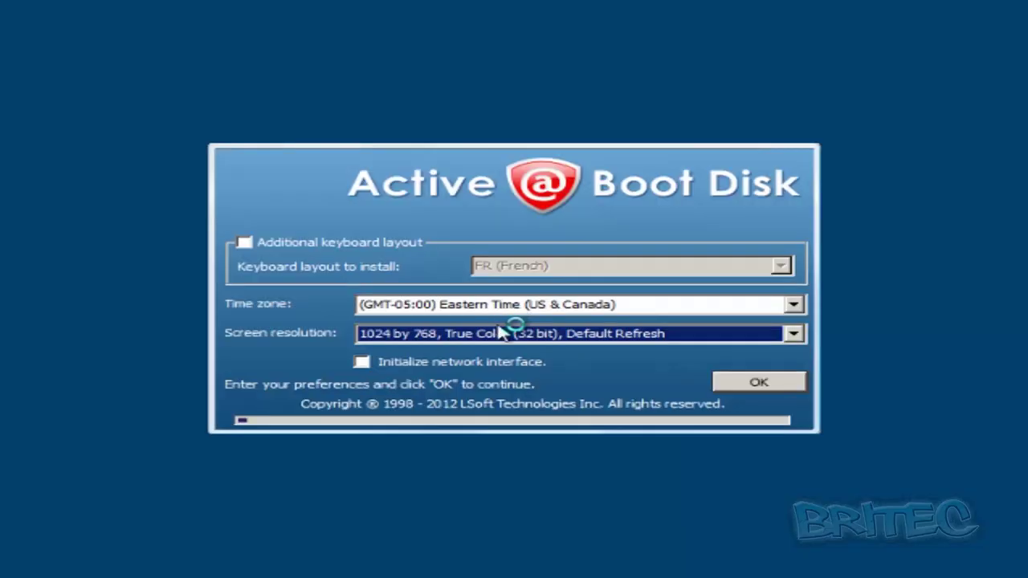
left_click(755, 384)
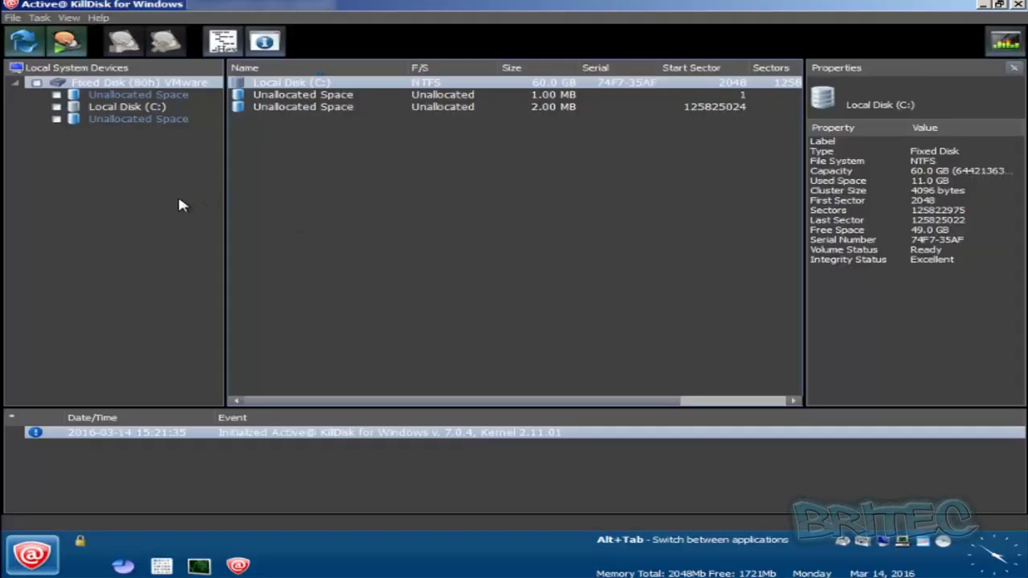
In the KillDisk settings, keep the Dark application style, enable Ignore Disk Write Errors (bad sectors), and apply the changes
left_click(201, 204)
left_click(359, 208)
left_click(1005, 42)
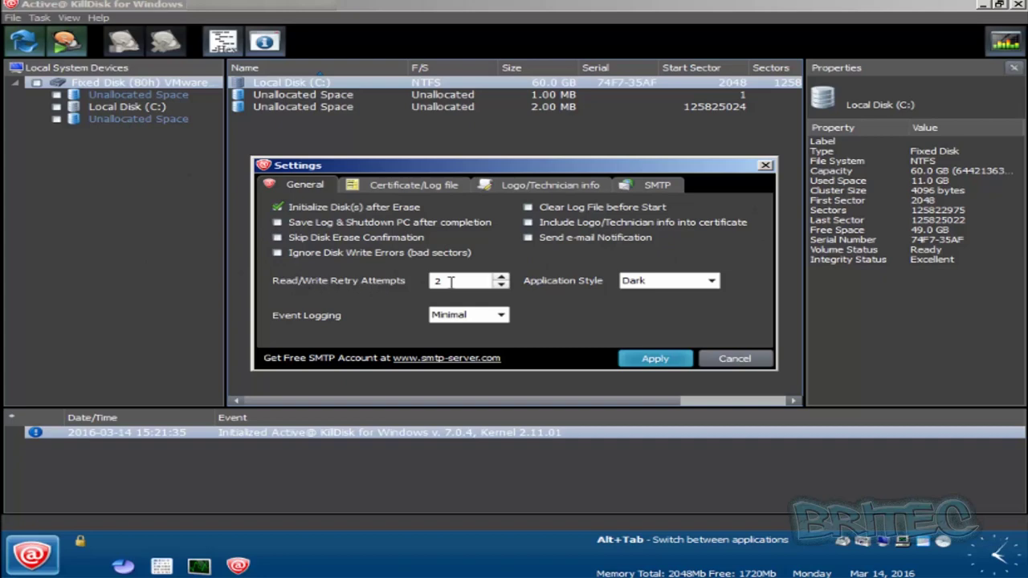
left_click(711, 281)
left_click(669, 252)
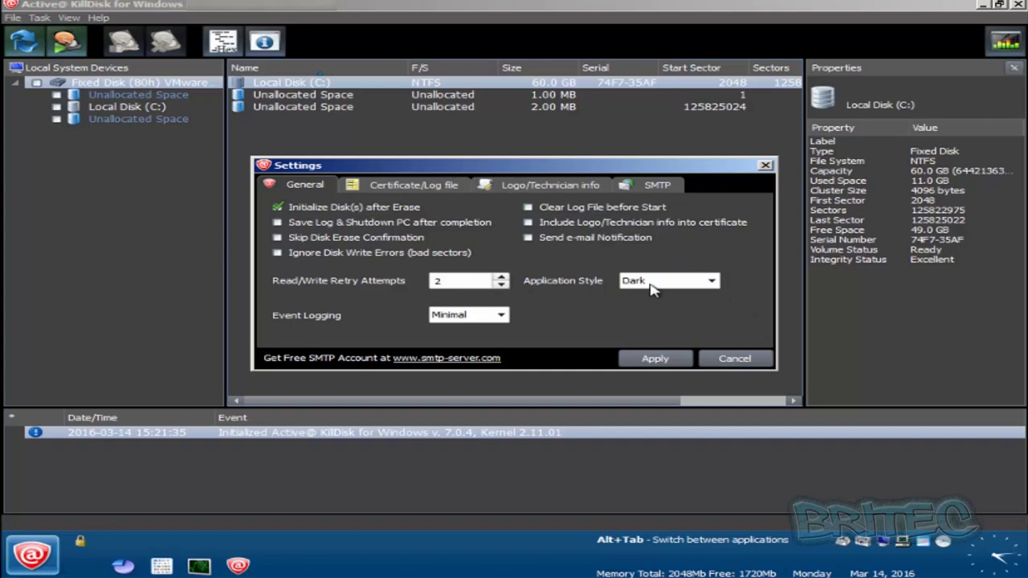
left_click(692, 282)
left_click(692, 283)
left_click(279, 254)
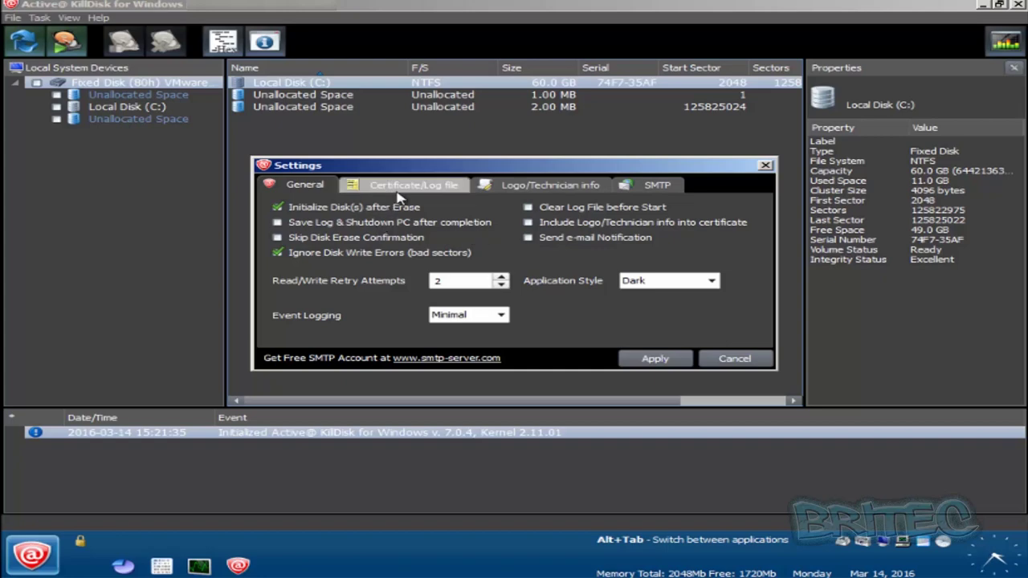
left_click(655, 361)
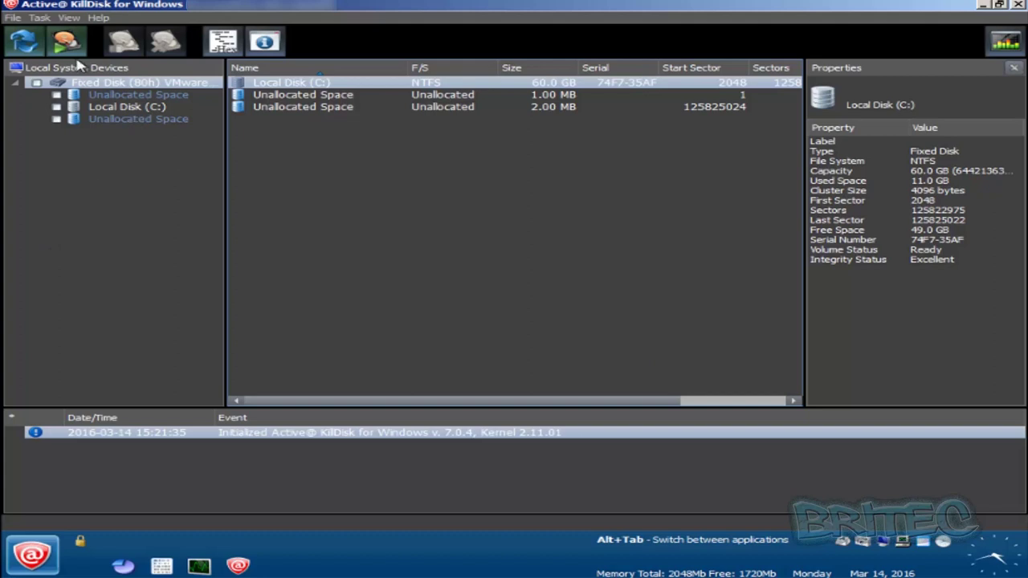
Mark the entire VMware fixed disk (80h) for killing and choose the One Pass Zeros (1 pass) erase method
left_click(37, 83)
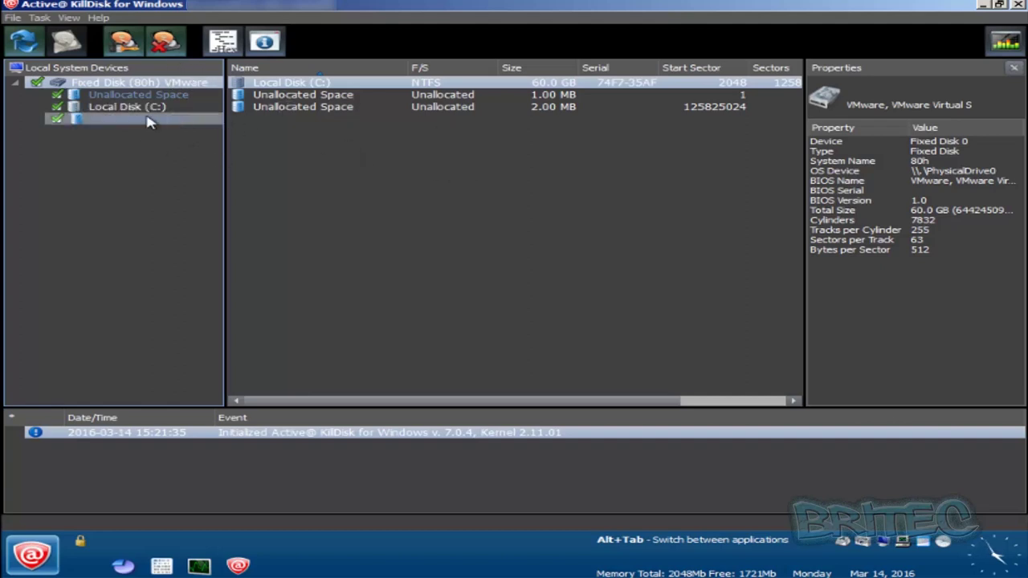
left_click(167, 50)
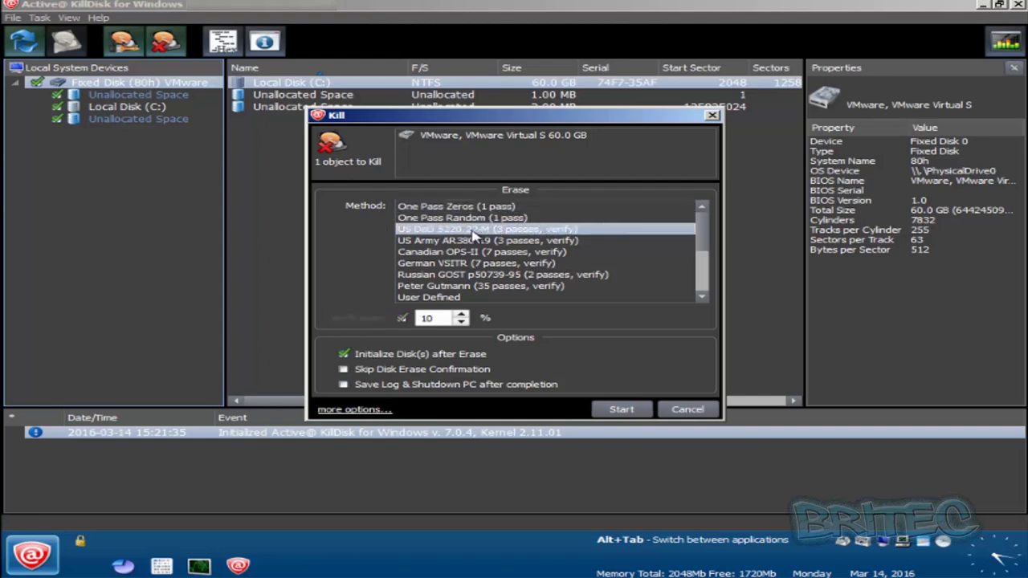
left_click(489, 218)
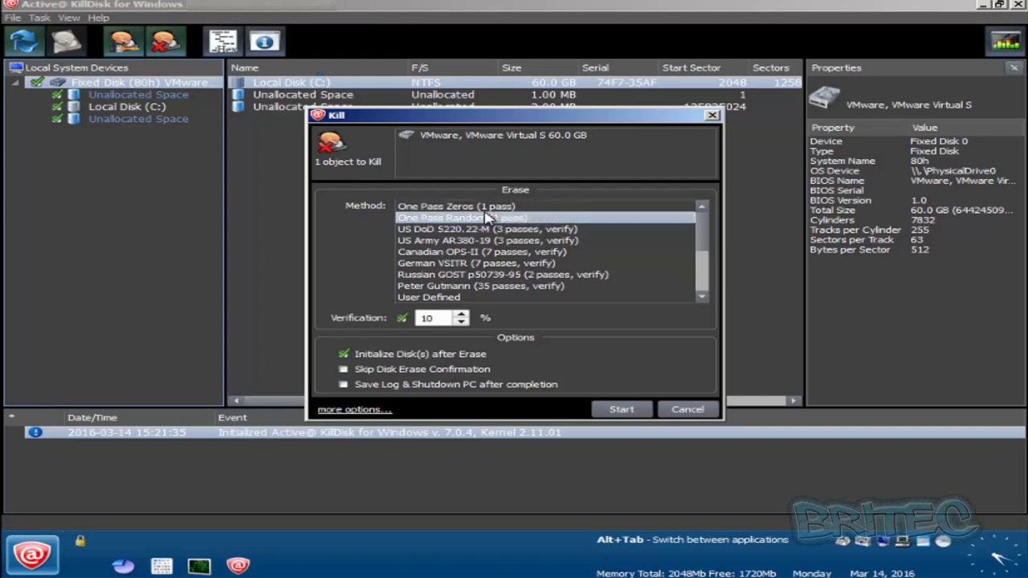
left_click(481, 206)
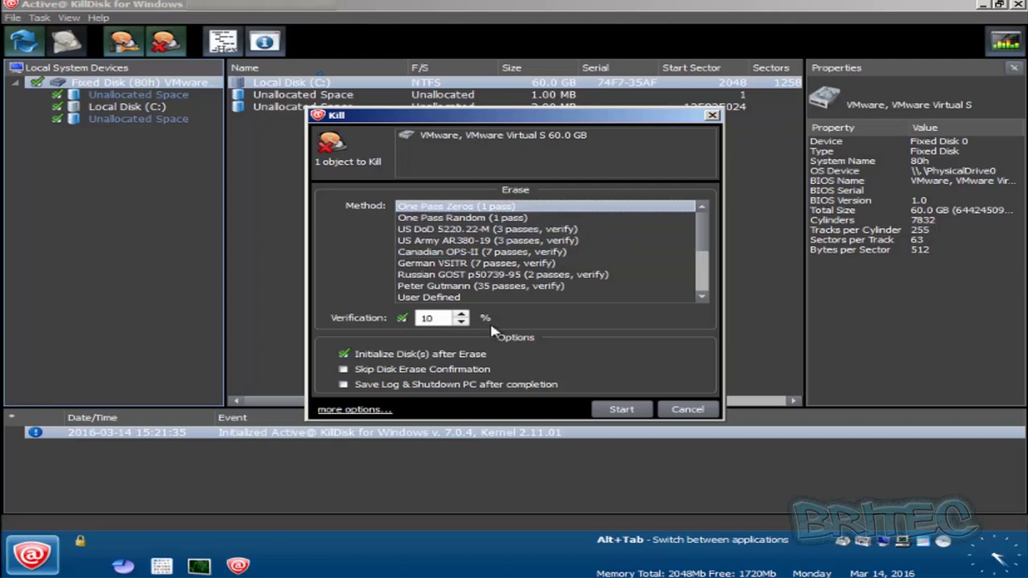
Start erasing the disk and confirm the action with the phrase ERASE-ALL-DATA
left_click(638, 410)
left_click(638, 409)
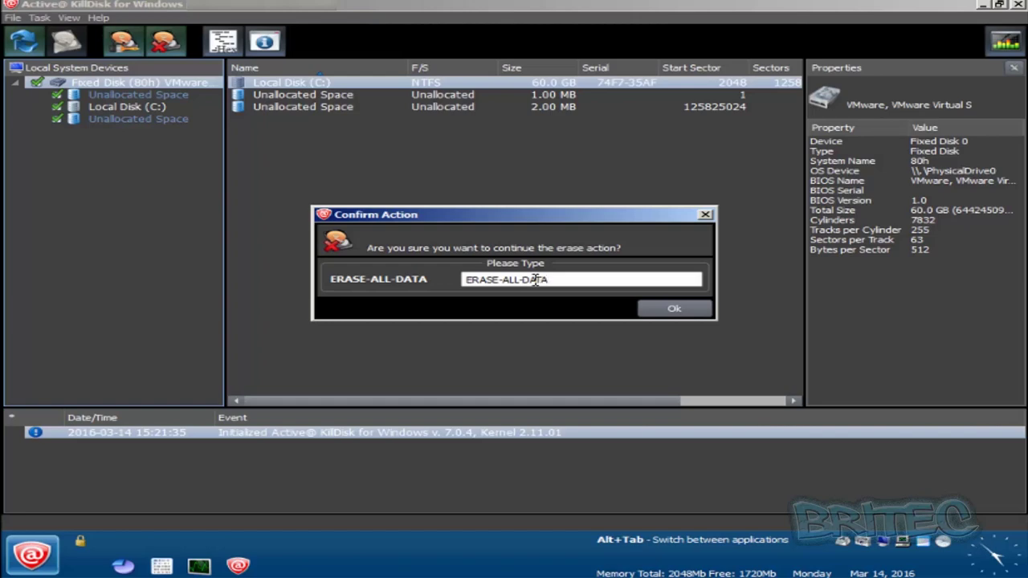
left_click(657, 313)
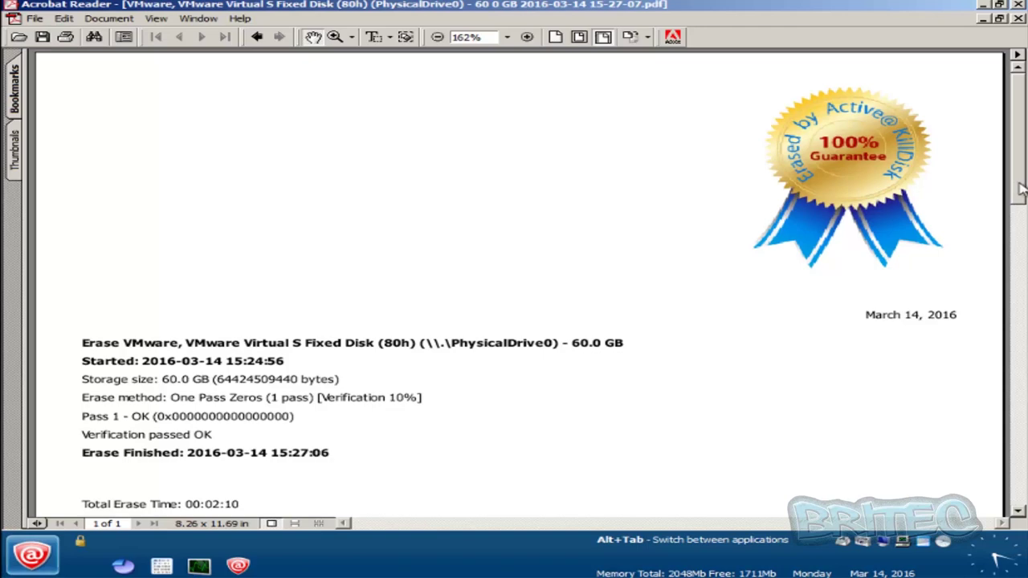
Review the PDF erase certificate for the disk, and close the document and Acrobat Reader
left_click_drag(1020, 188, 1019, 226)
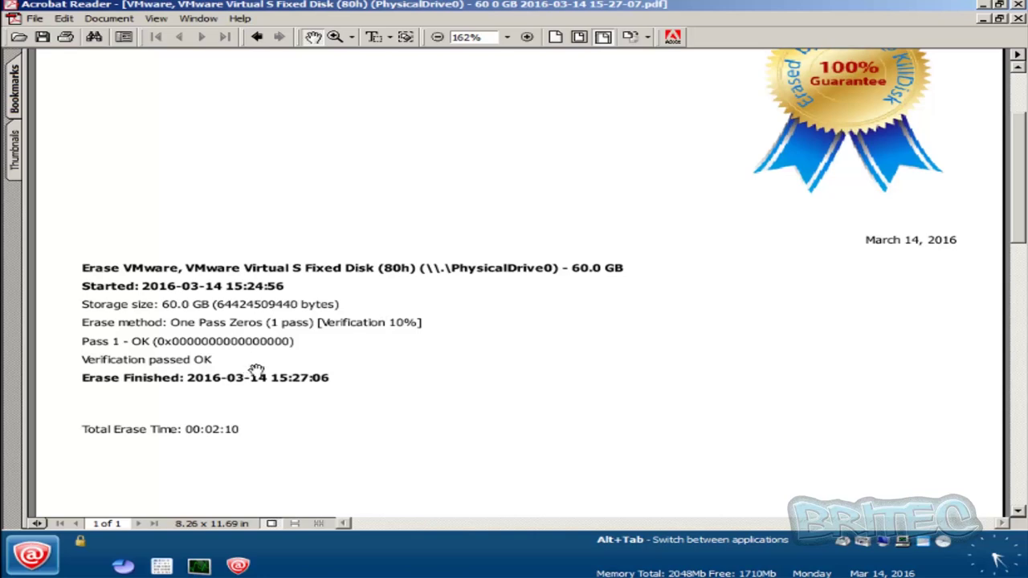
scroll(256, 371, "up", 2)
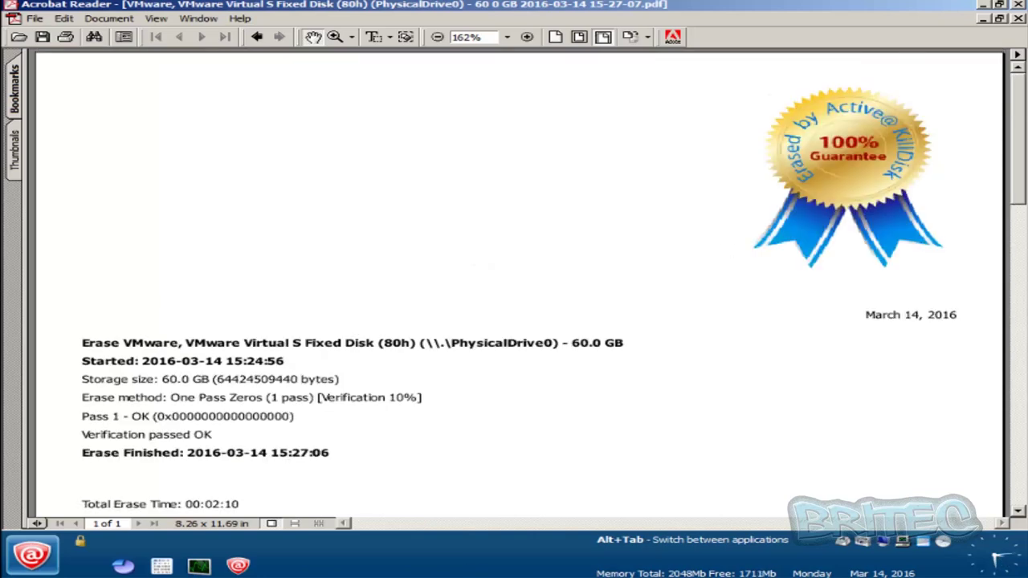
left_click(1016, 18)
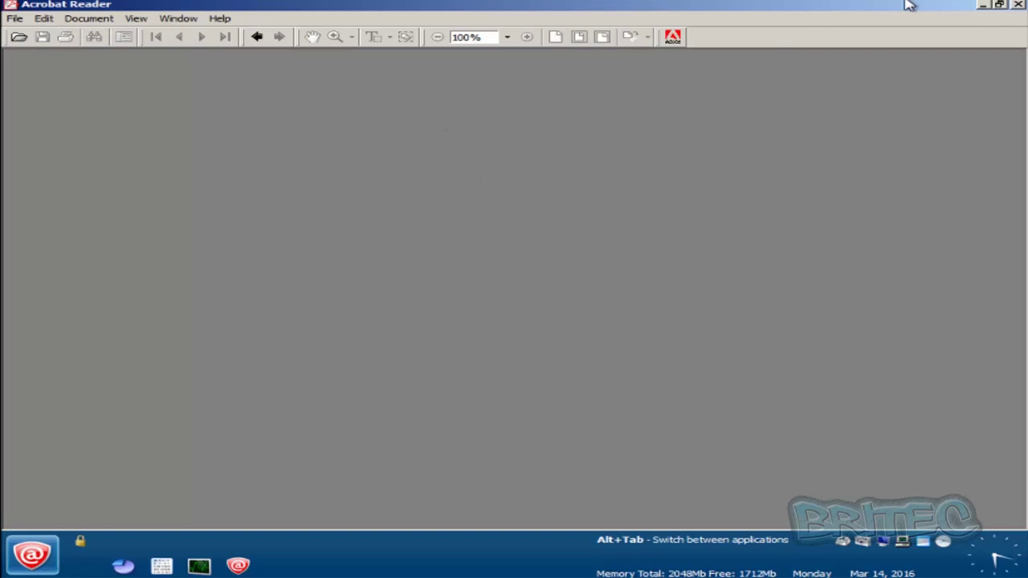
left_click(1018, 6)
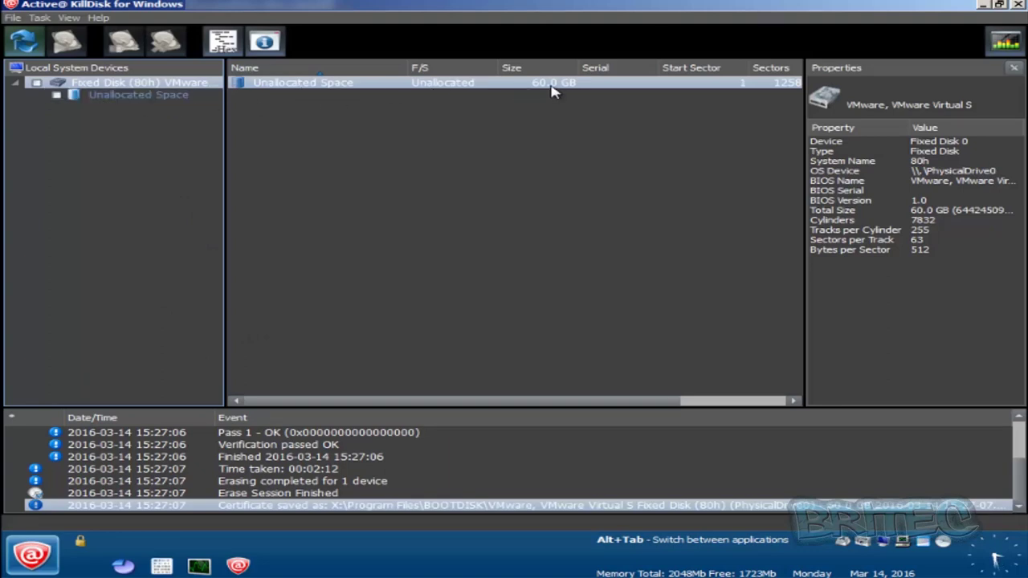
Show the hex preview of the erased disk's unallocated space to inspect its sectors
right_click(452, 86)
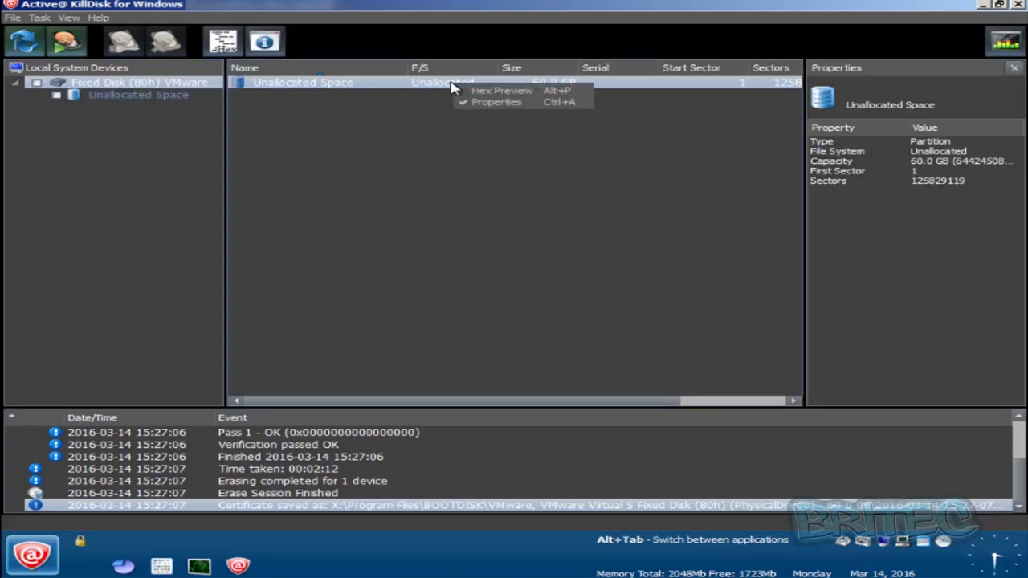
left_click(492, 90)
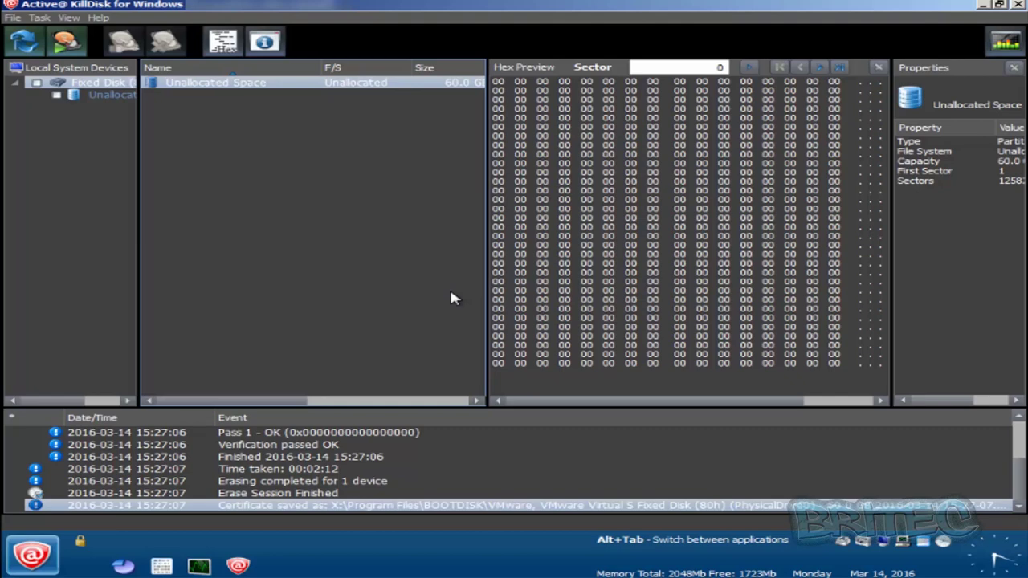
key("alt+Tab")
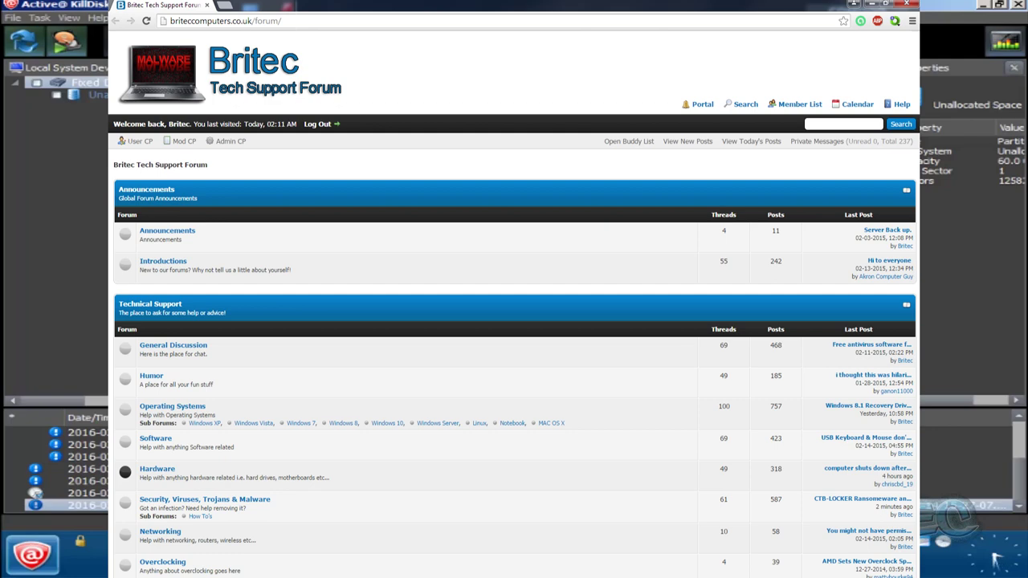
key("alt+Tab")
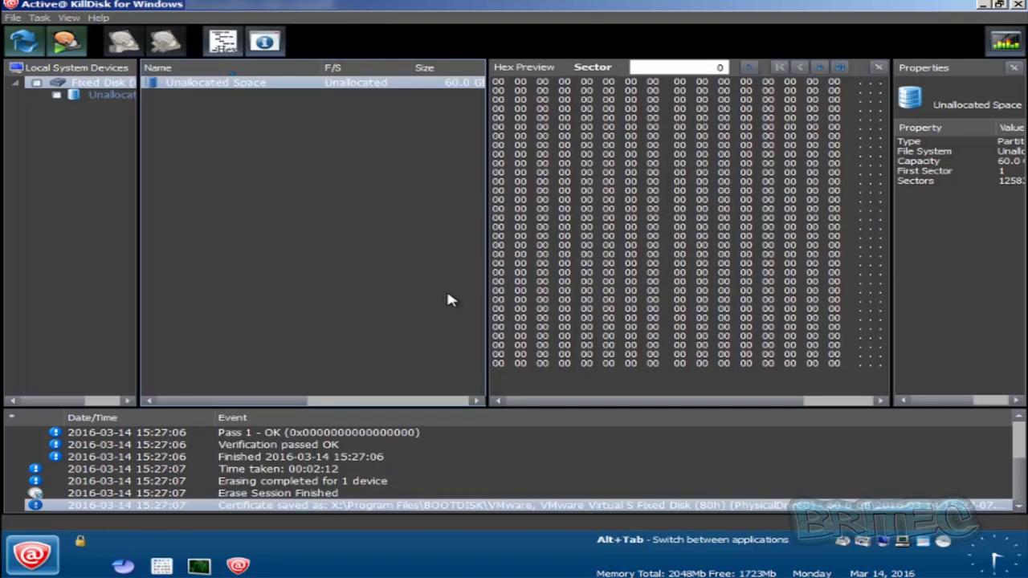